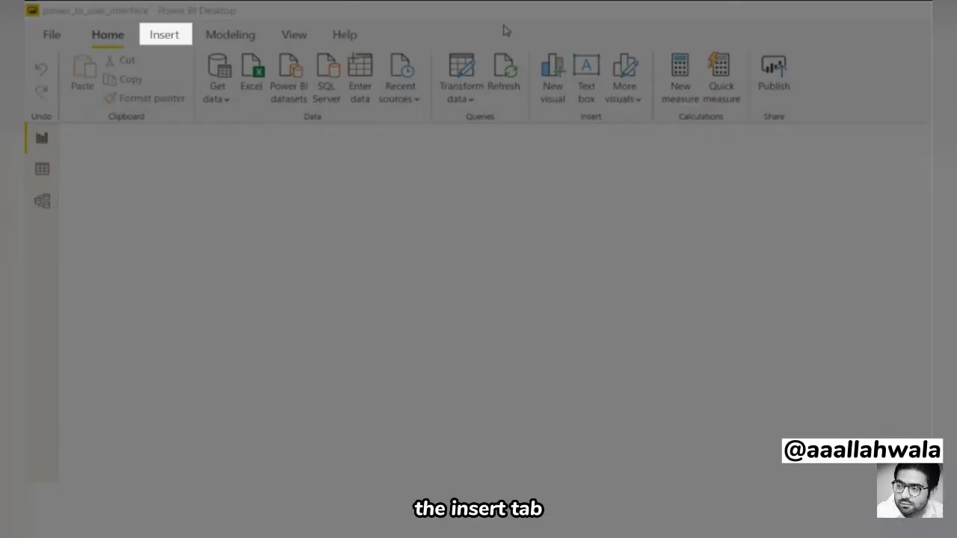
- Browse the commands on the Insert, Modeling and View ribbon tabs
{"action": "left_click", "coordinate": [169, 34]}
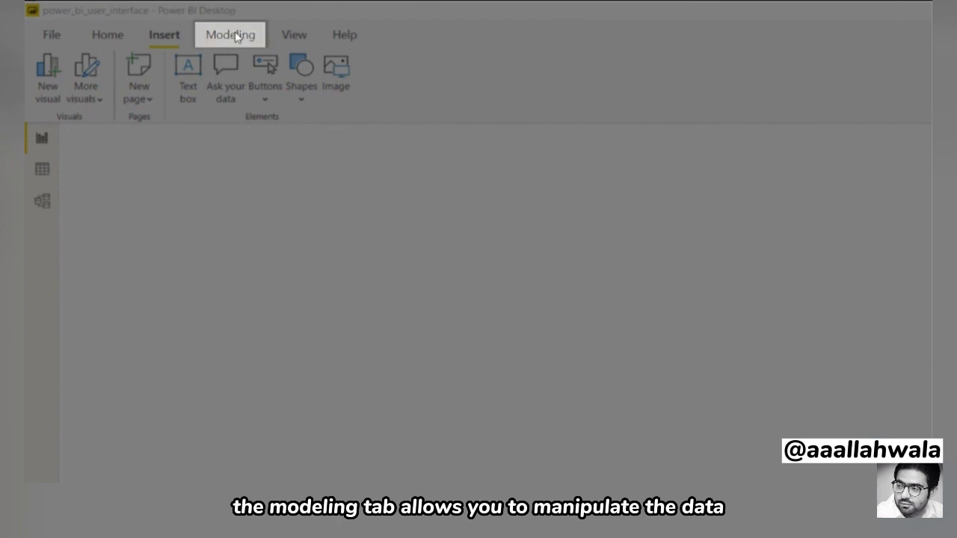
{"action": "left_click", "coordinate": [236, 35]}
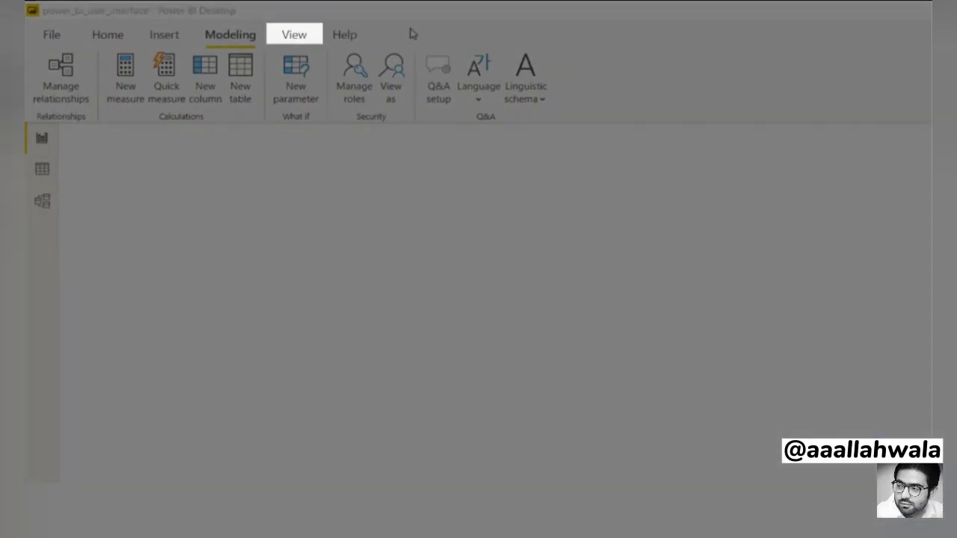
{"action": "left_click", "coordinate": [289, 30]}
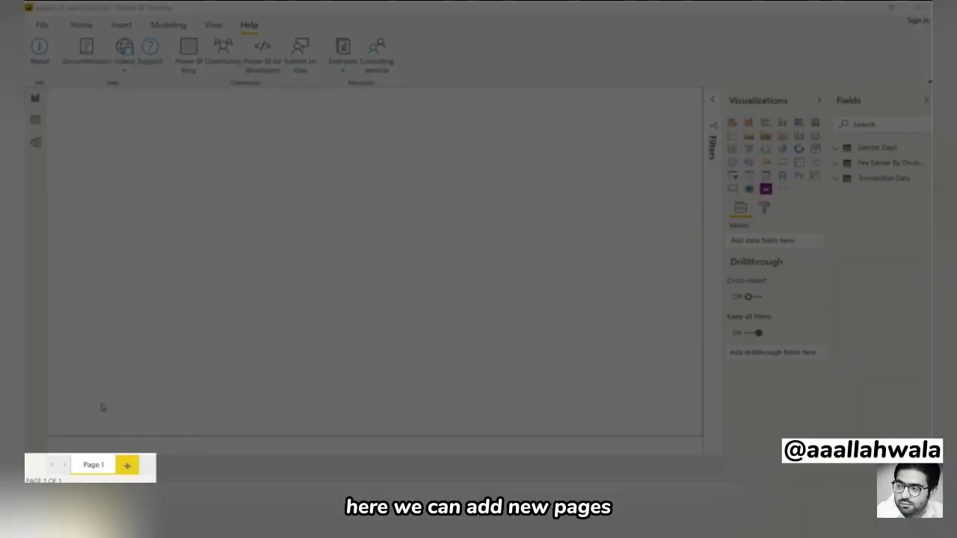
{"action": "double_click", "coordinate": [92, 465]}
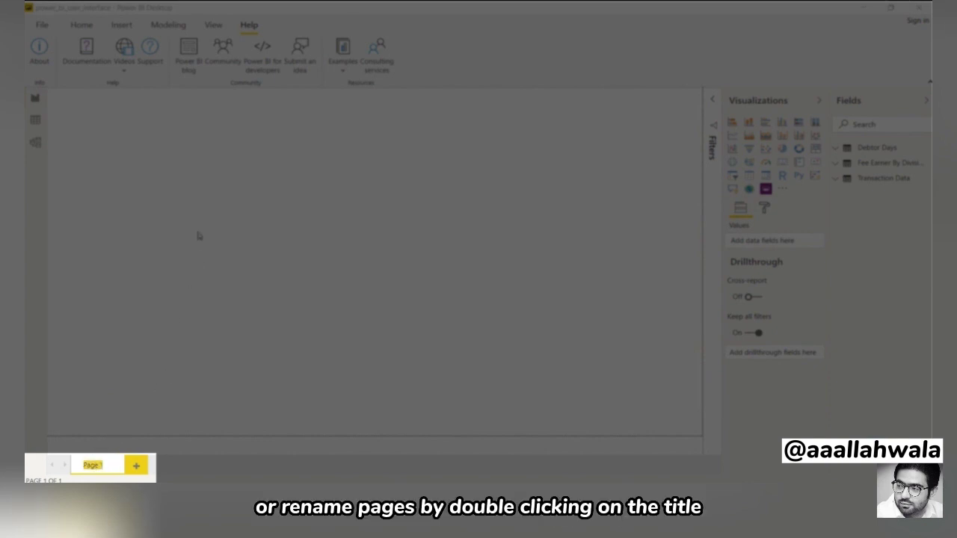
{"action": "key", "text": "Return"}
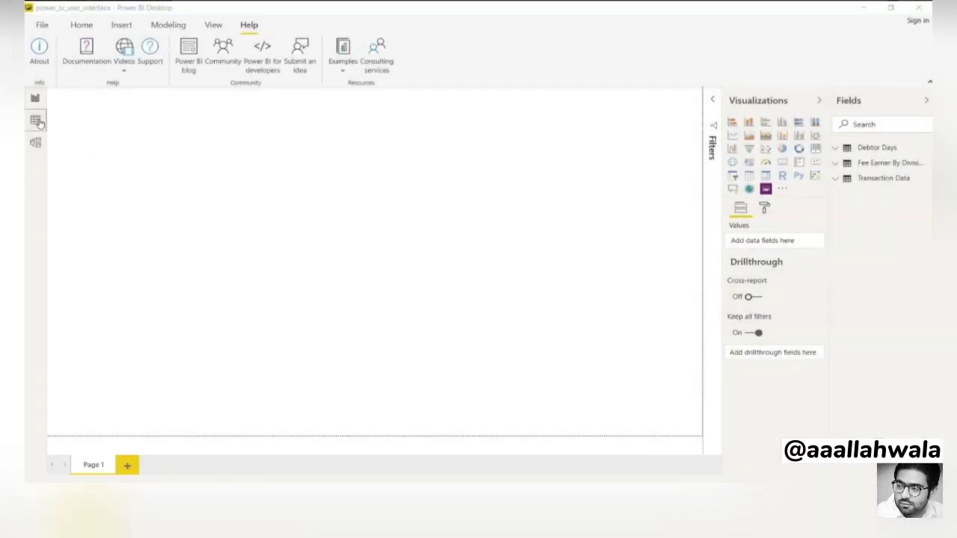
- Show the Debtor Days table rows in data view and check the Debtor Days column's sort and filter options
{"action": "left_click", "coordinate": [35, 120]}
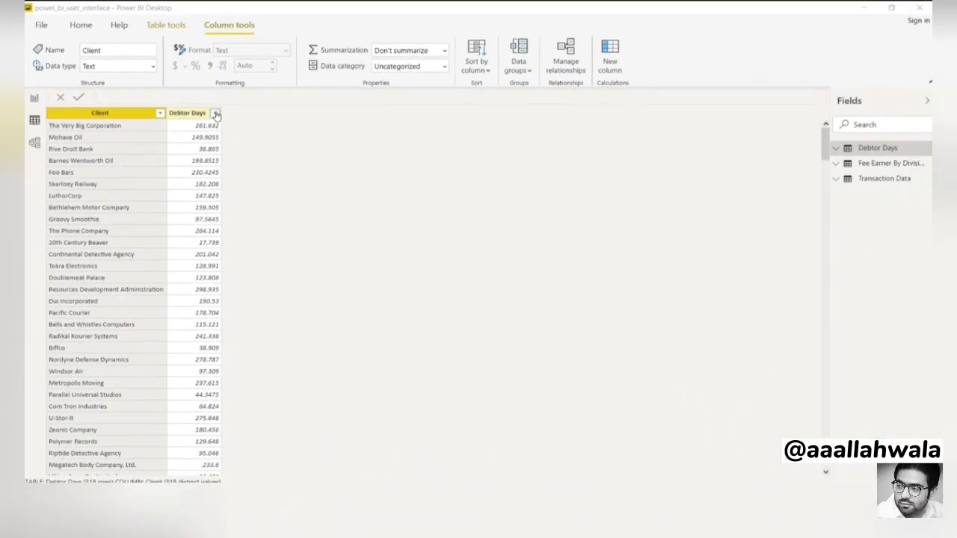
{"action": "left_click", "coordinate": [303, 163]}
{"action": "left_click", "coordinate": [215, 113]}
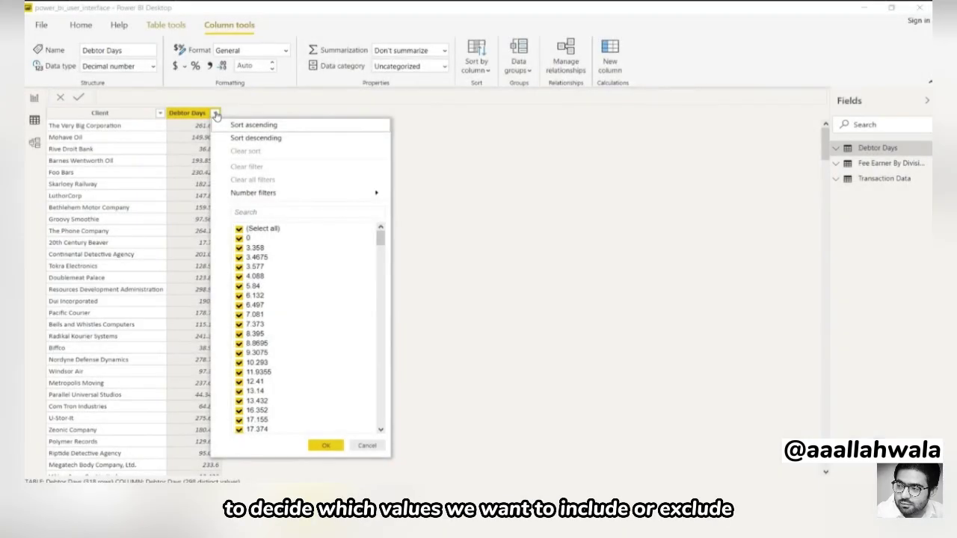
{"action": "left_click", "coordinate": [623, 182]}
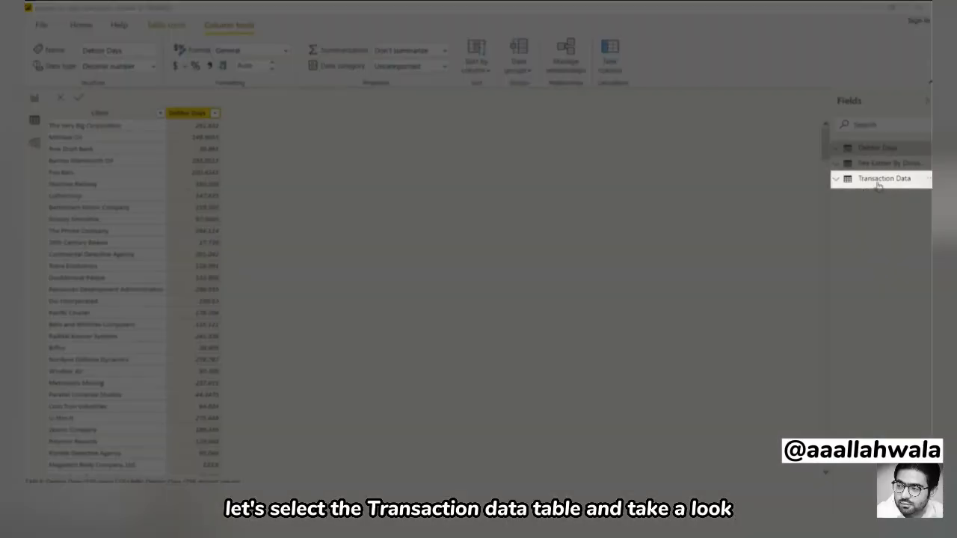
- Inspect the Client, Charge Out Rate and Budget Rate per Hour column settings in Transaction Data
{"action": "left_click", "coordinate": [879, 179]}
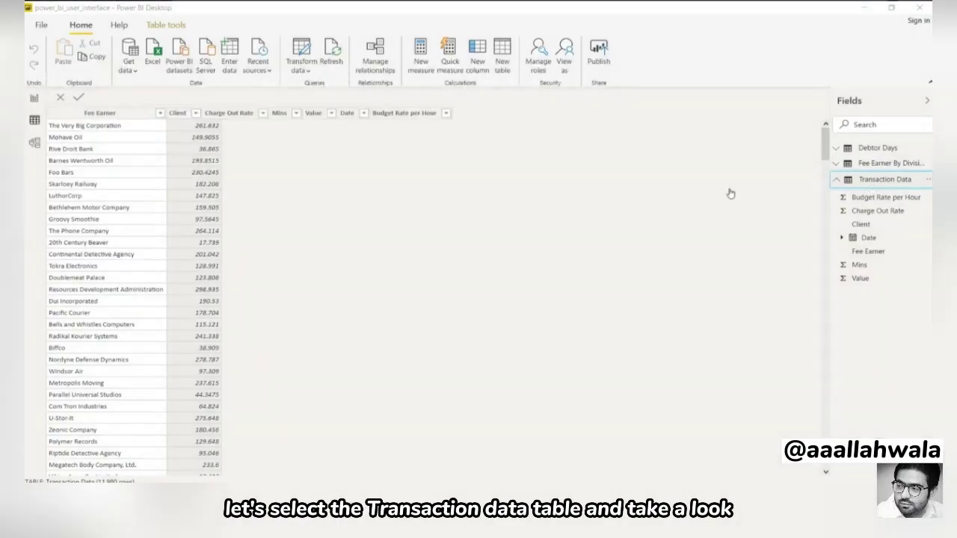
{"action": "left_click", "coordinate": [136, 114]}
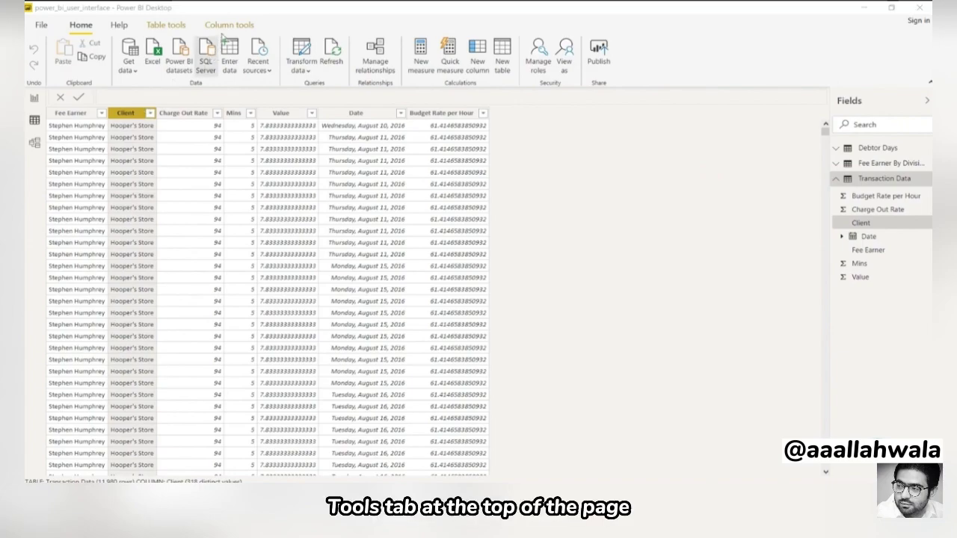
{"action": "left_click", "coordinate": [239, 28]}
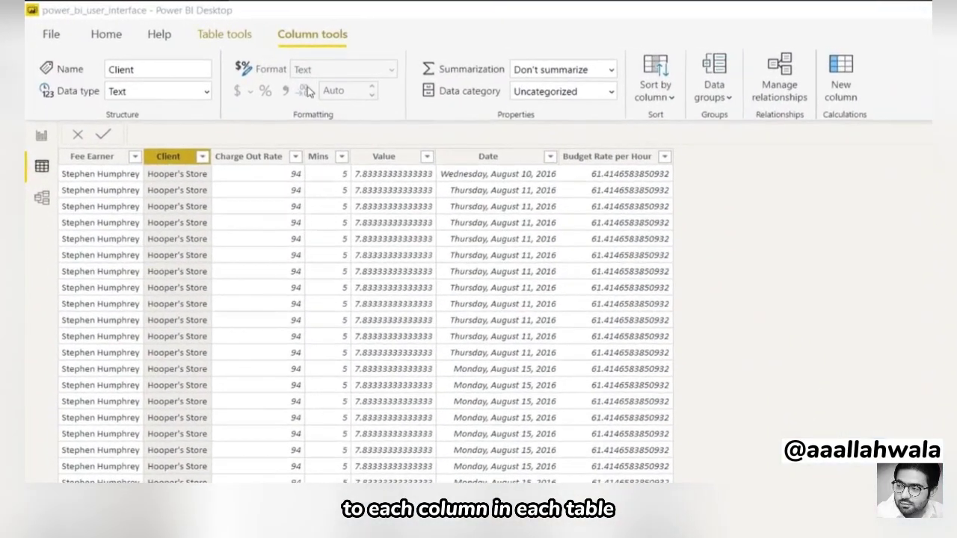
{"action": "left_click", "coordinate": [273, 157]}
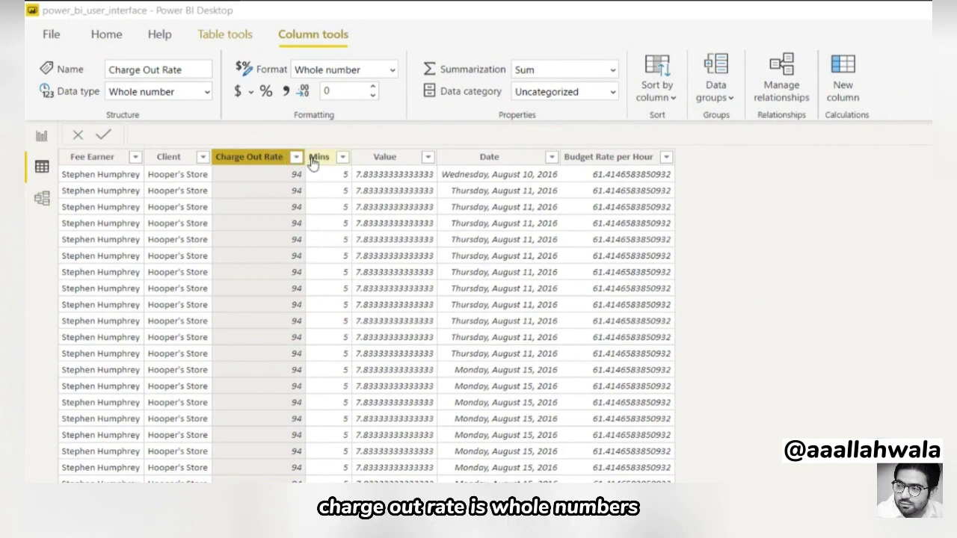
{"action": "left_click", "coordinate": [604, 160]}
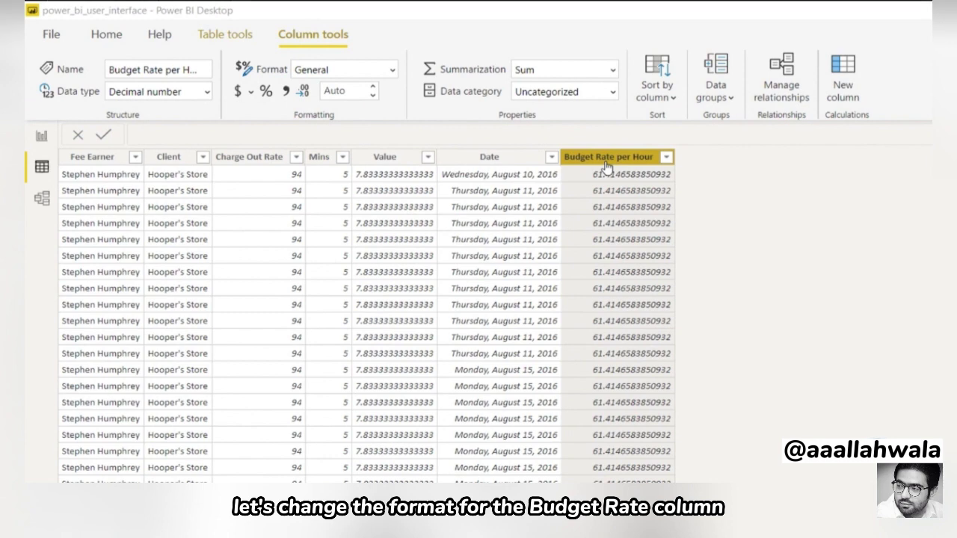
- Apply $ English (United States) currency format to Budget Rate per Hour and Value
{"action": "left_click", "coordinate": [249, 92]}
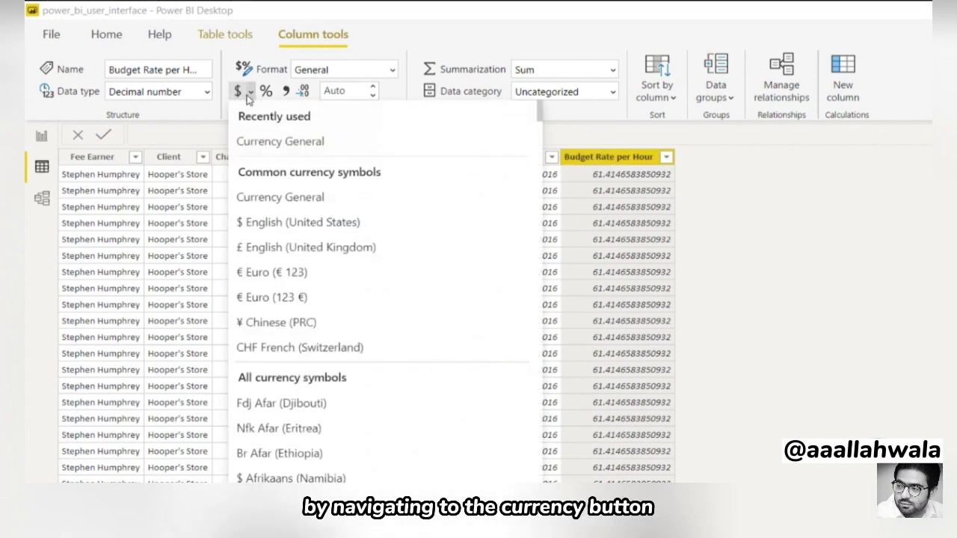
{"action": "left_click", "coordinate": [277, 223]}
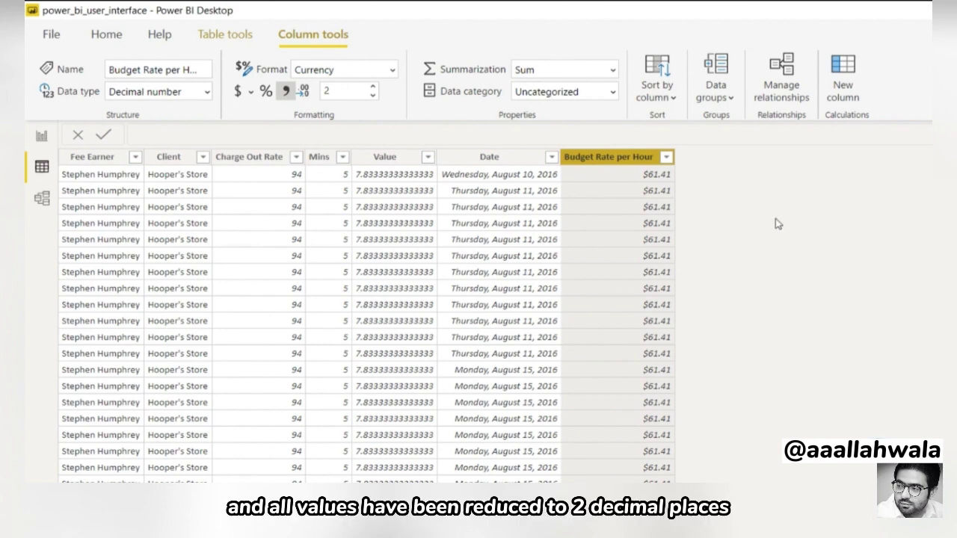
{"action": "left_click", "coordinate": [381, 157]}
{"action": "left_click", "coordinate": [251, 91]}
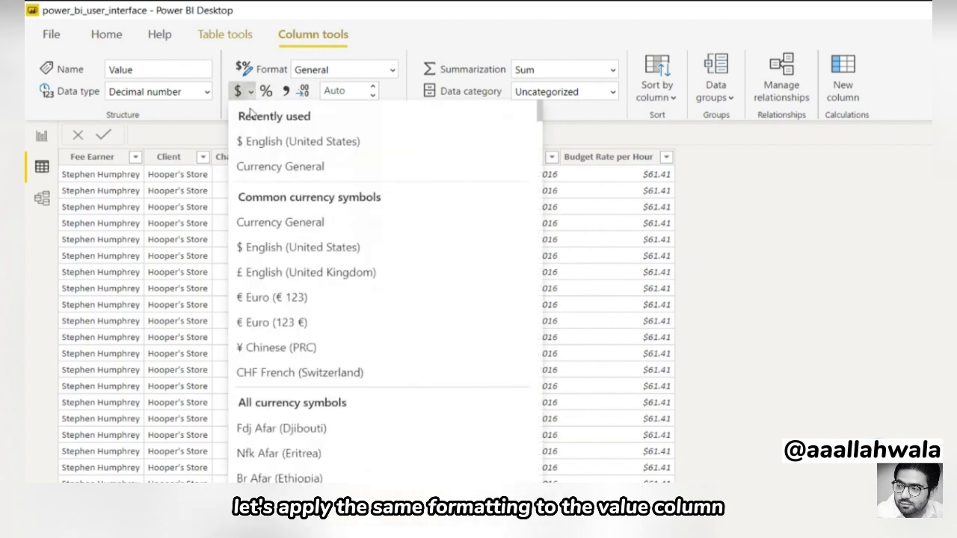
{"action": "left_click", "coordinate": [253, 141]}
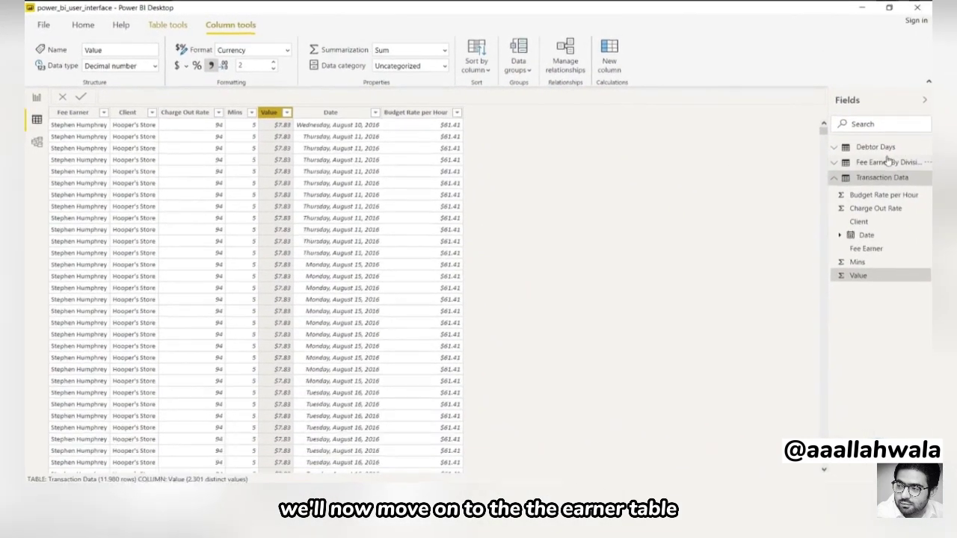
- Set Fee Earner By Division's Budget Rate to $ English (United States) currency and review the Format list
{"action": "left_click", "coordinate": [863, 164]}
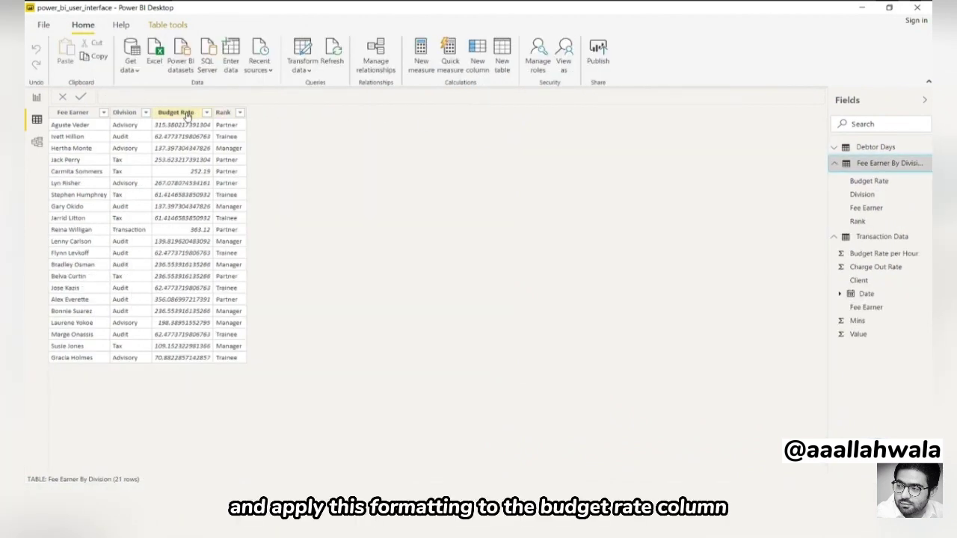
{"action": "left_click", "coordinate": [179, 112]}
{"action": "left_click", "coordinate": [231, 25]}
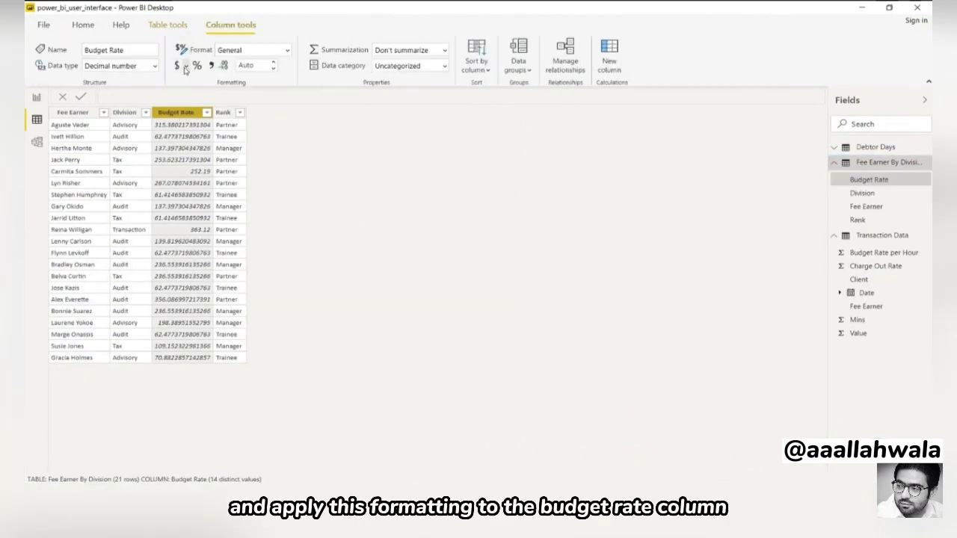
{"action": "left_click", "coordinate": [184, 66]}
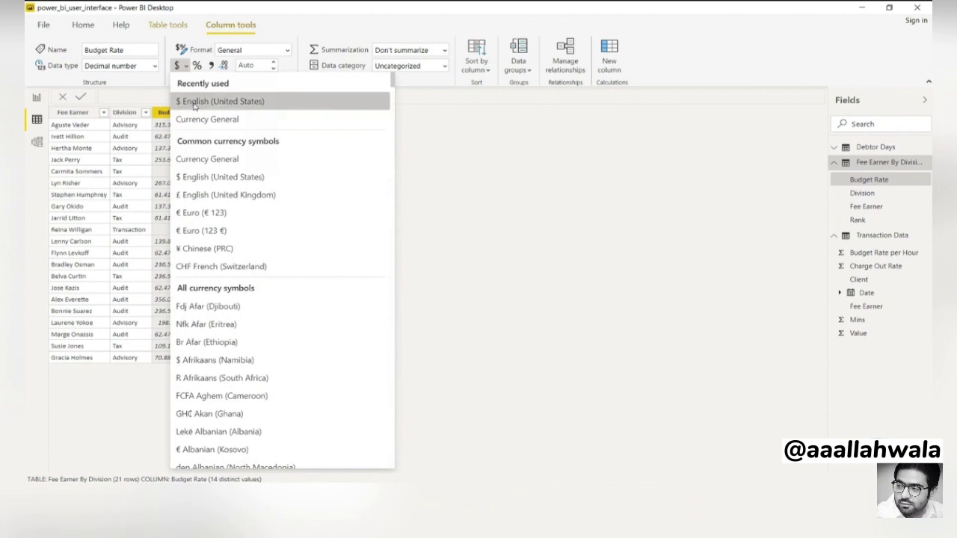
{"action": "left_click", "coordinate": [194, 106]}
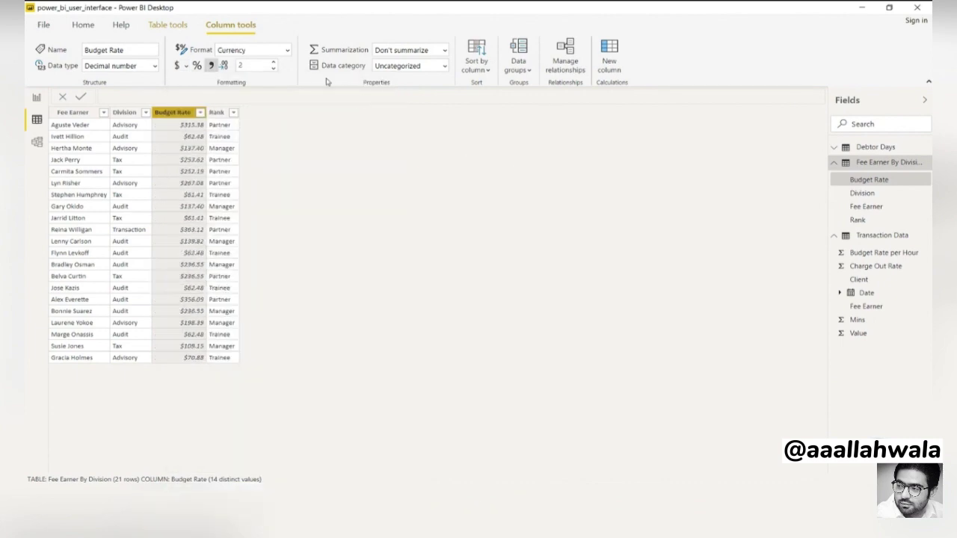
{"action": "left_click", "coordinate": [287, 50]}
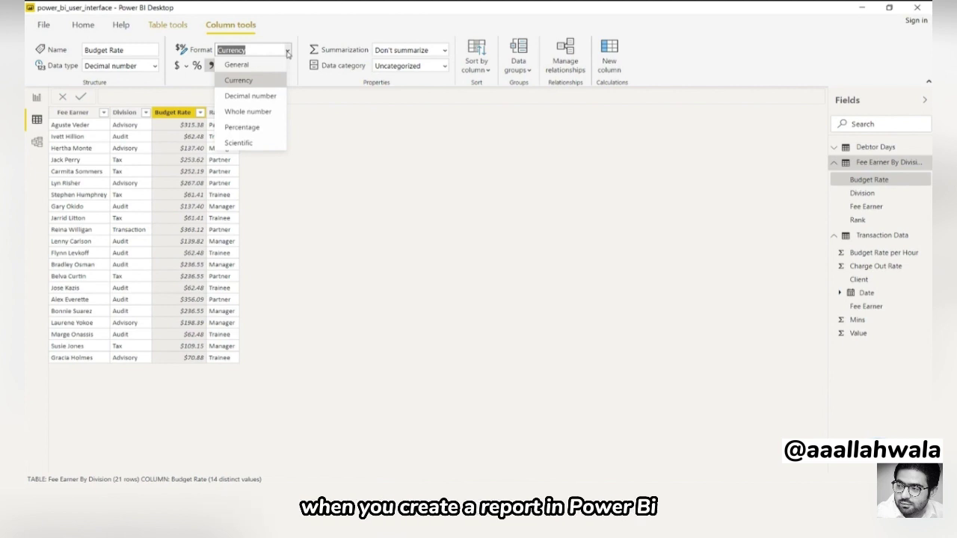
{"action": "left_click", "coordinate": [287, 53]}
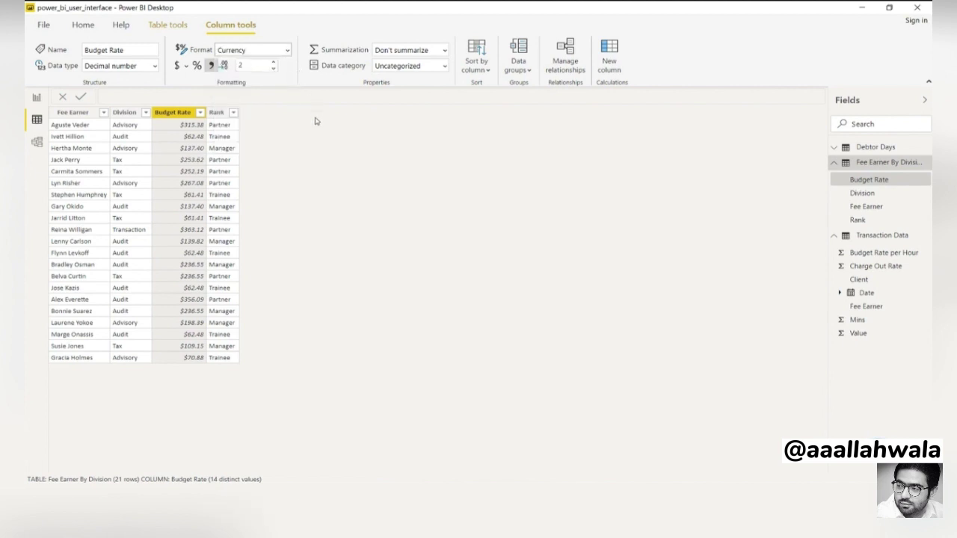
- Show the model diagram, then select Transaction Data and review its table options
{"action": "left_click", "coordinate": [37, 142]}
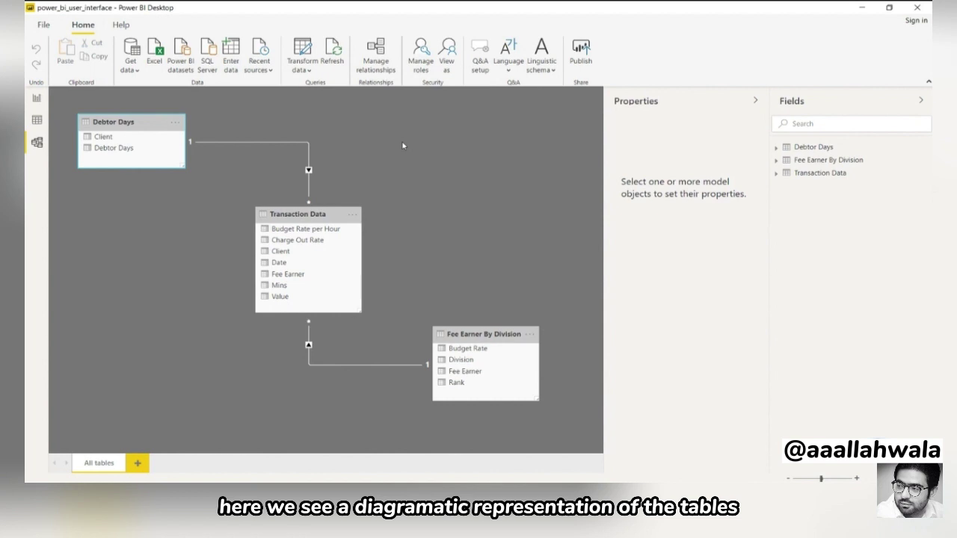
{"action": "left_click", "coordinate": [309, 210]}
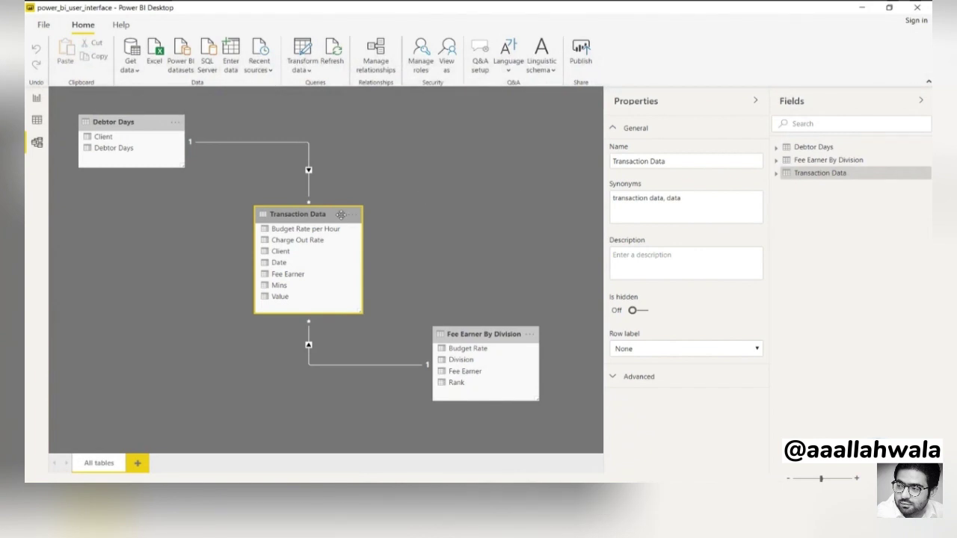
{"action": "left_click", "coordinate": [351, 216]}
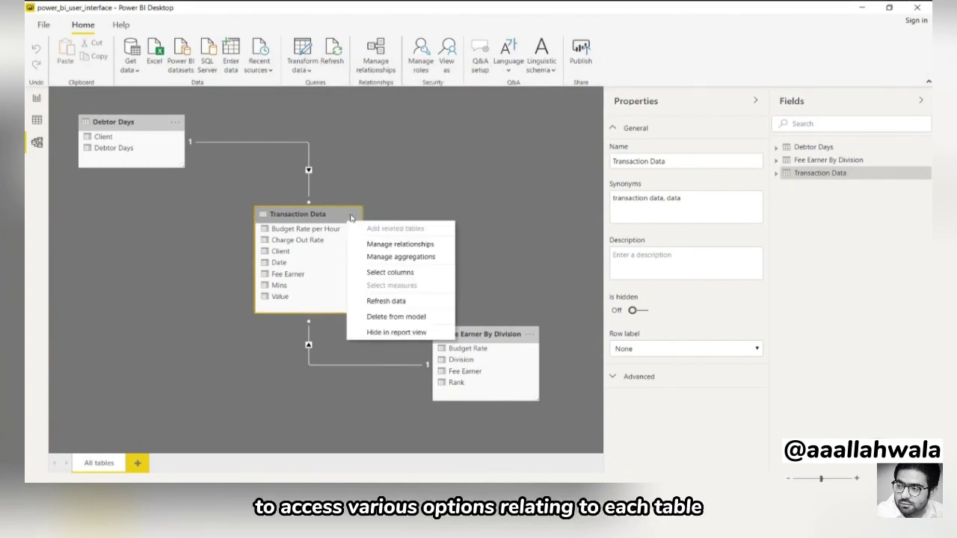
{"action": "left_click", "coordinate": [359, 171]}
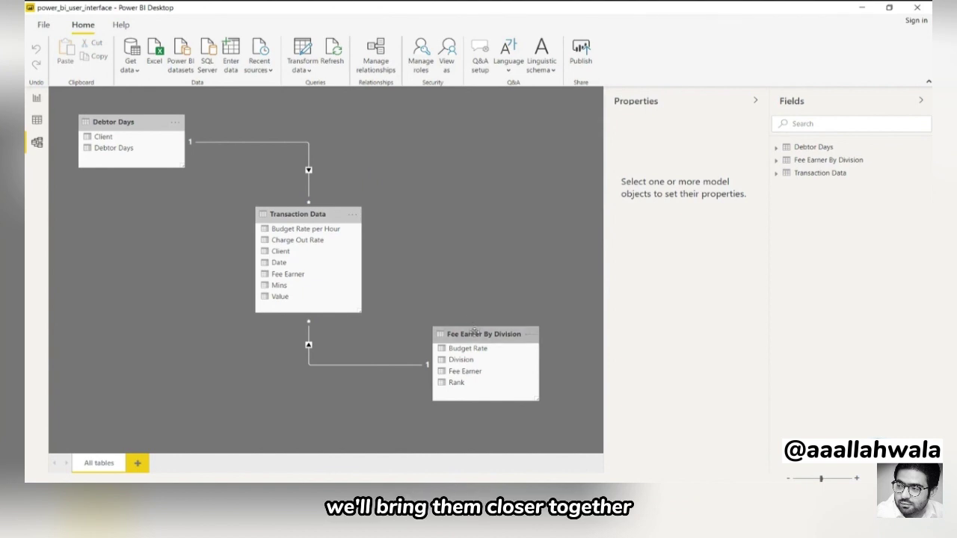
- Line up Fee Earner By Division and Transaction Data along the top row, slightly enlarging Transaction Data
{"action": "left_click_drag", "start_coordinate": [474, 331], "coordinate": [531, 130]}
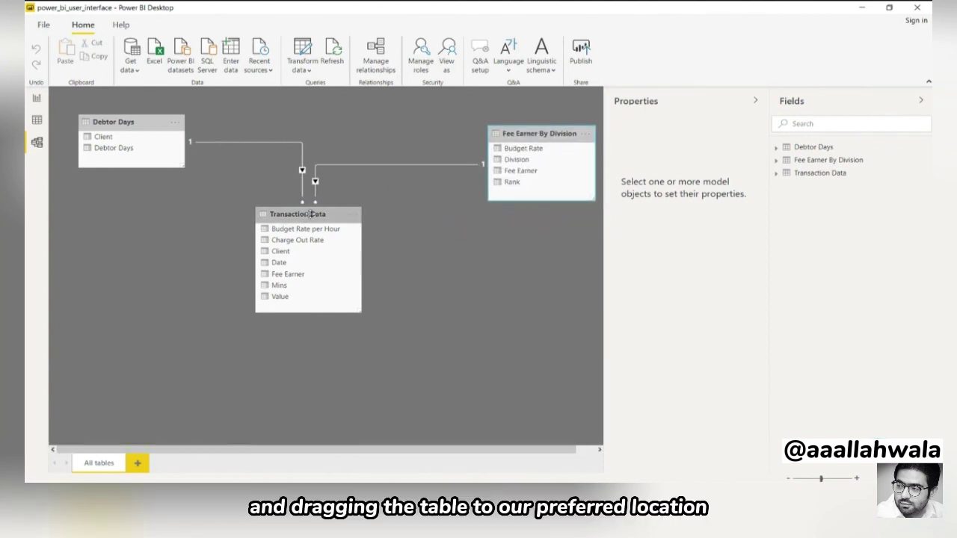
{"action": "left_click_drag", "start_coordinate": [311, 214], "coordinate": [319, 131]}
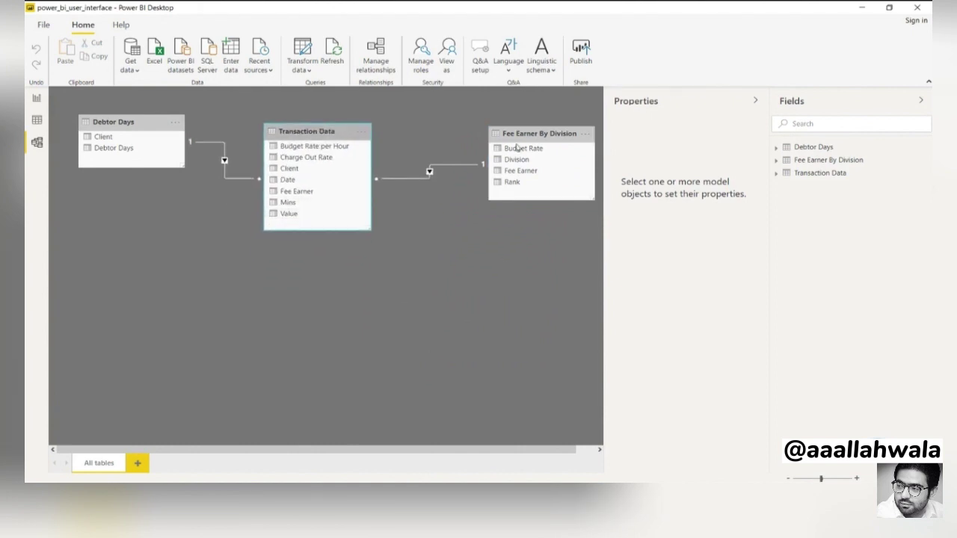
{"action": "left_click_drag", "start_coordinate": [536, 134], "coordinate": [535, 123]}
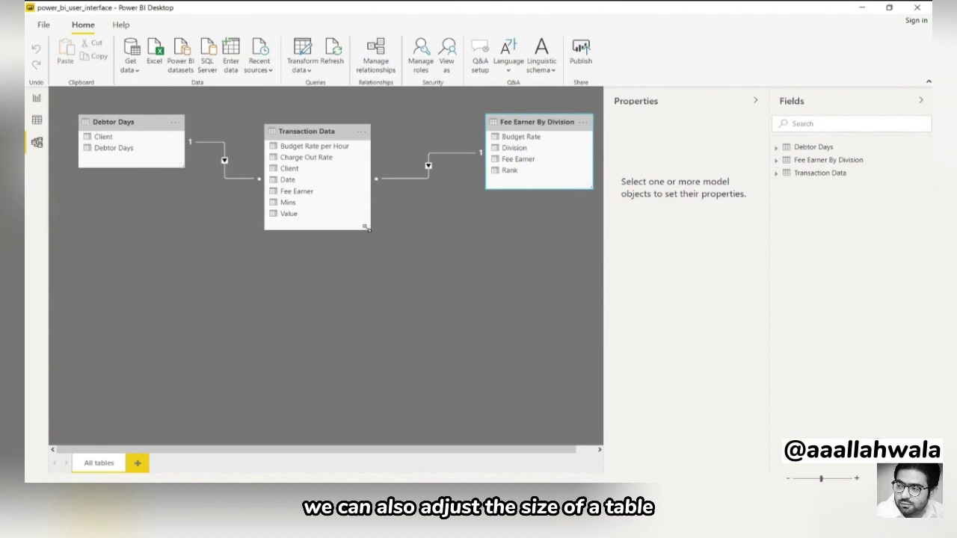
{"action": "mouse_move", "coordinate": [366, 228]}
{"action": "left_mouse_down"}
{"action": "mouse_move", "coordinate": [408, 306]}
{"action": "mouse_move", "coordinate": [372, 227]}
{"action": "left_mouse_up"}
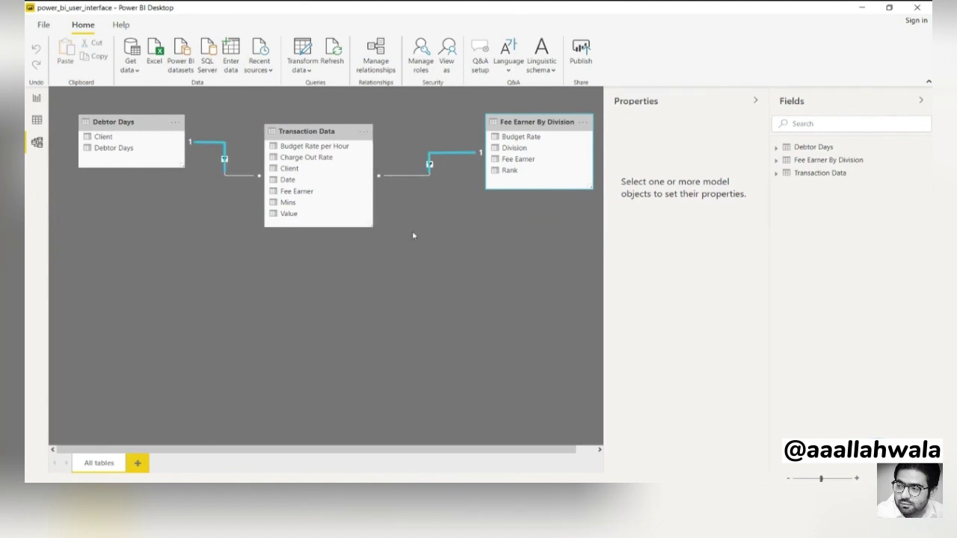